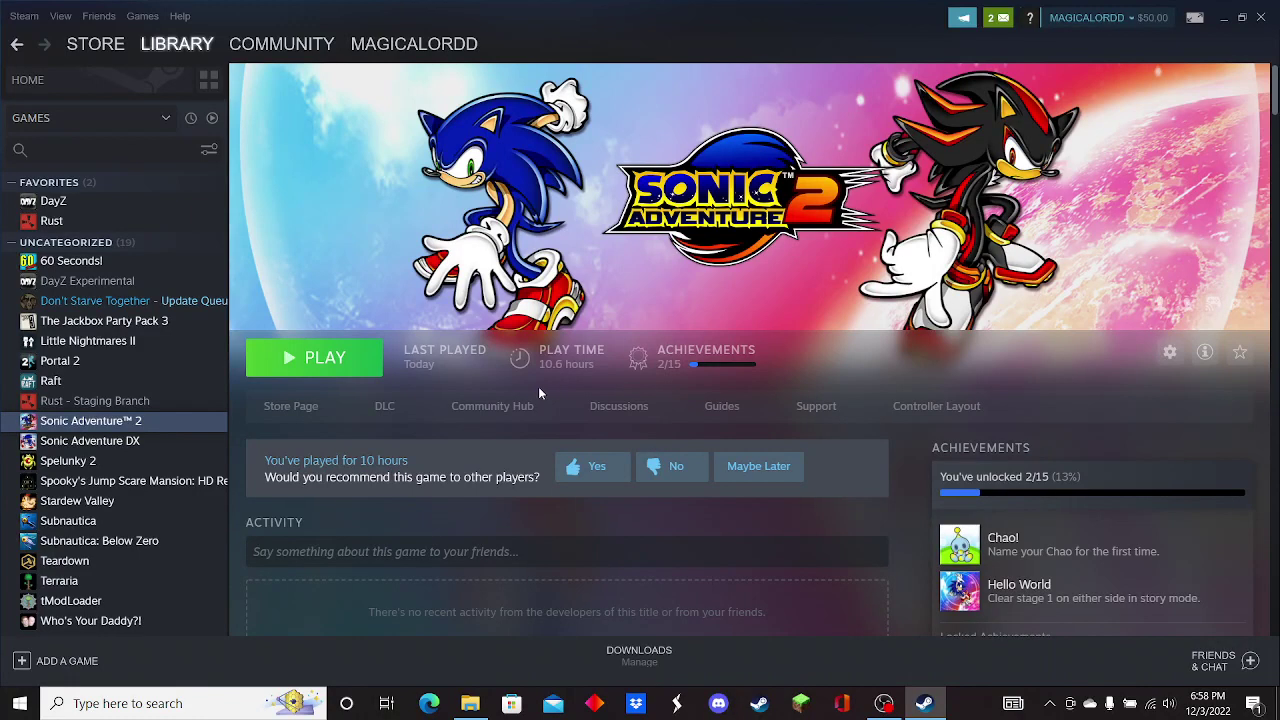
# - Browse the local files of Sonic Adventure 2 and open the resource > gd_PC > SAVEDATA folder
pyautogui.moveTo(376, 58)
pyautogui.rightClick(125, 421)
pyautogui.moveTo(176, 478)
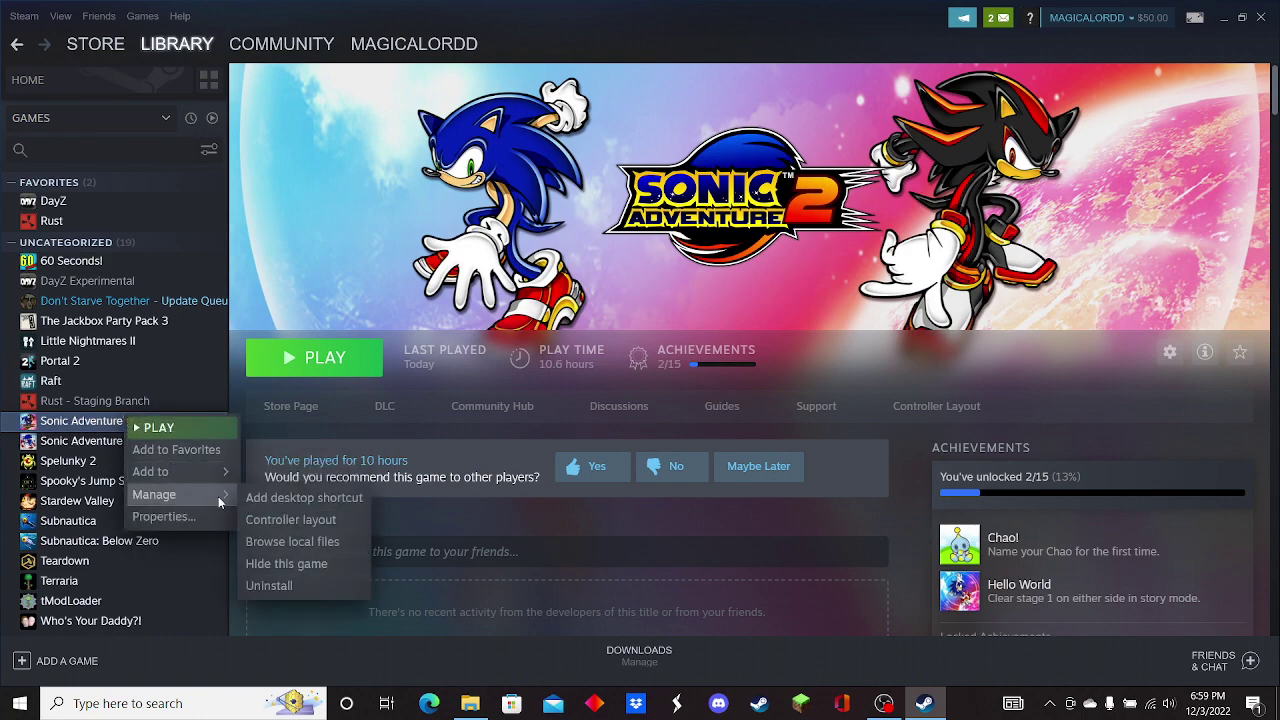
pyautogui.click(285, 541)
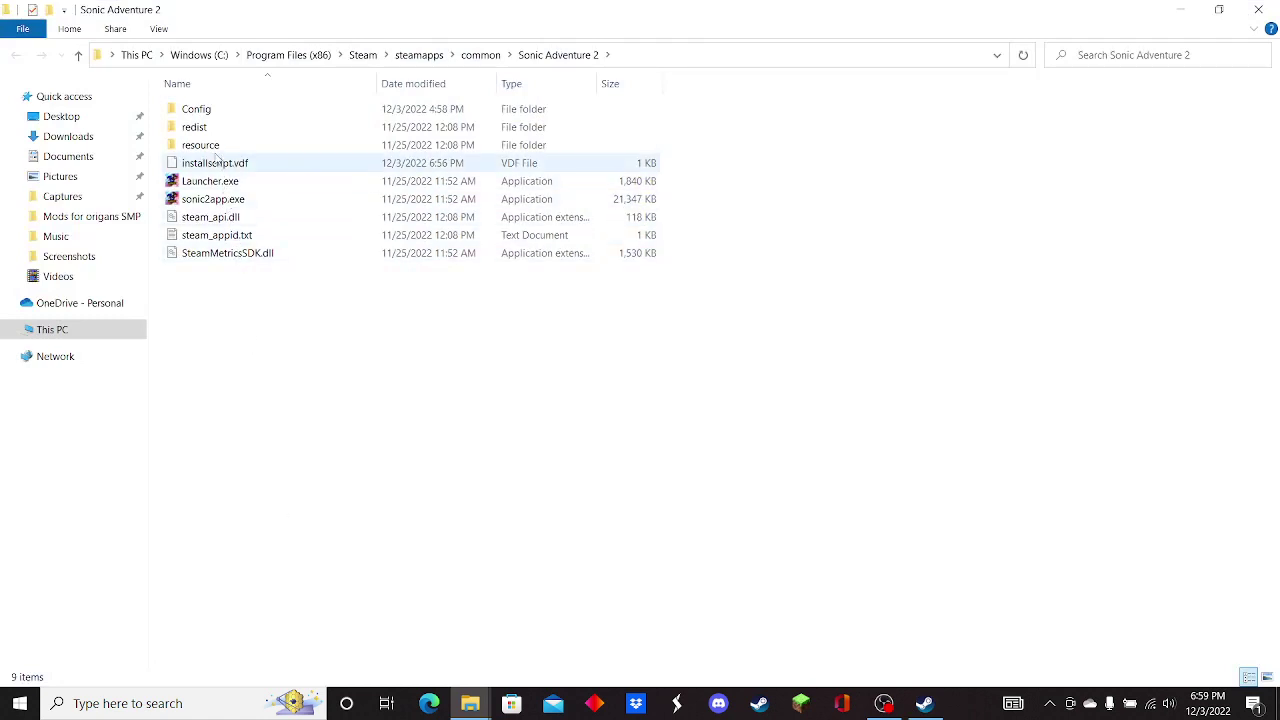
pyautogui.doubleClick(205, 145)
pyautogui.doubleClick(196, 109)
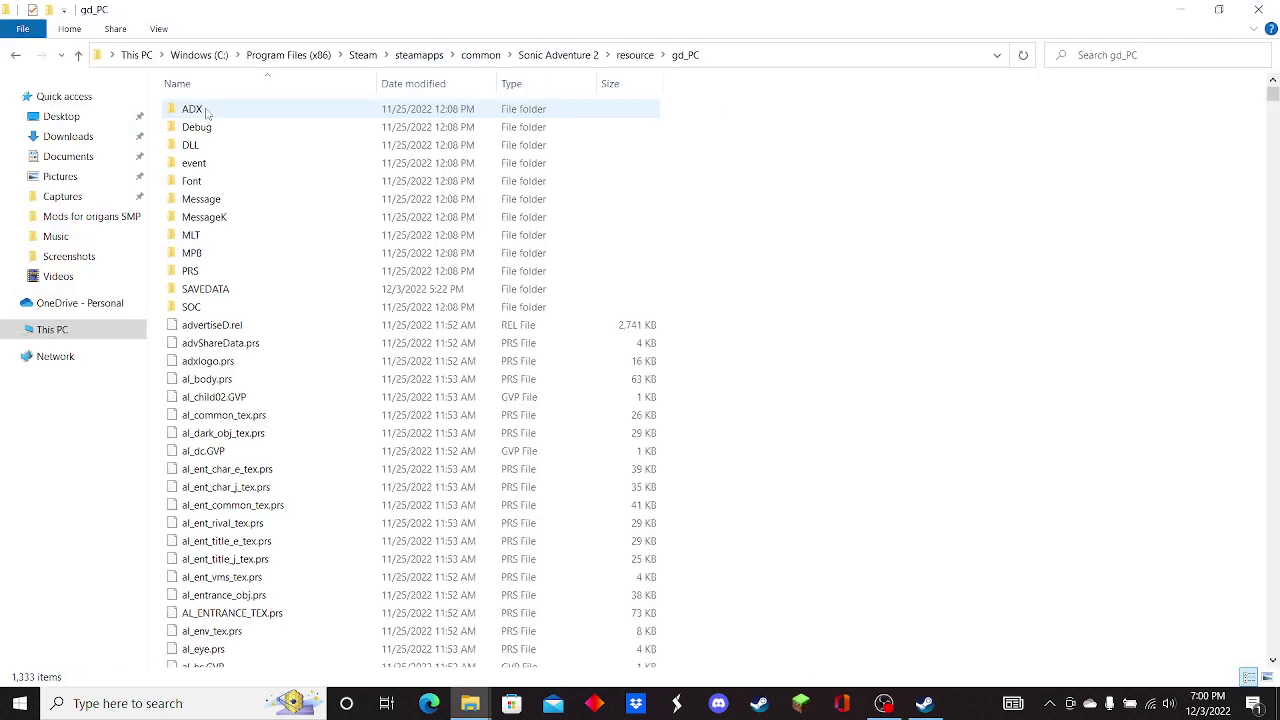
pyautogui.doubleClick(226, 289)
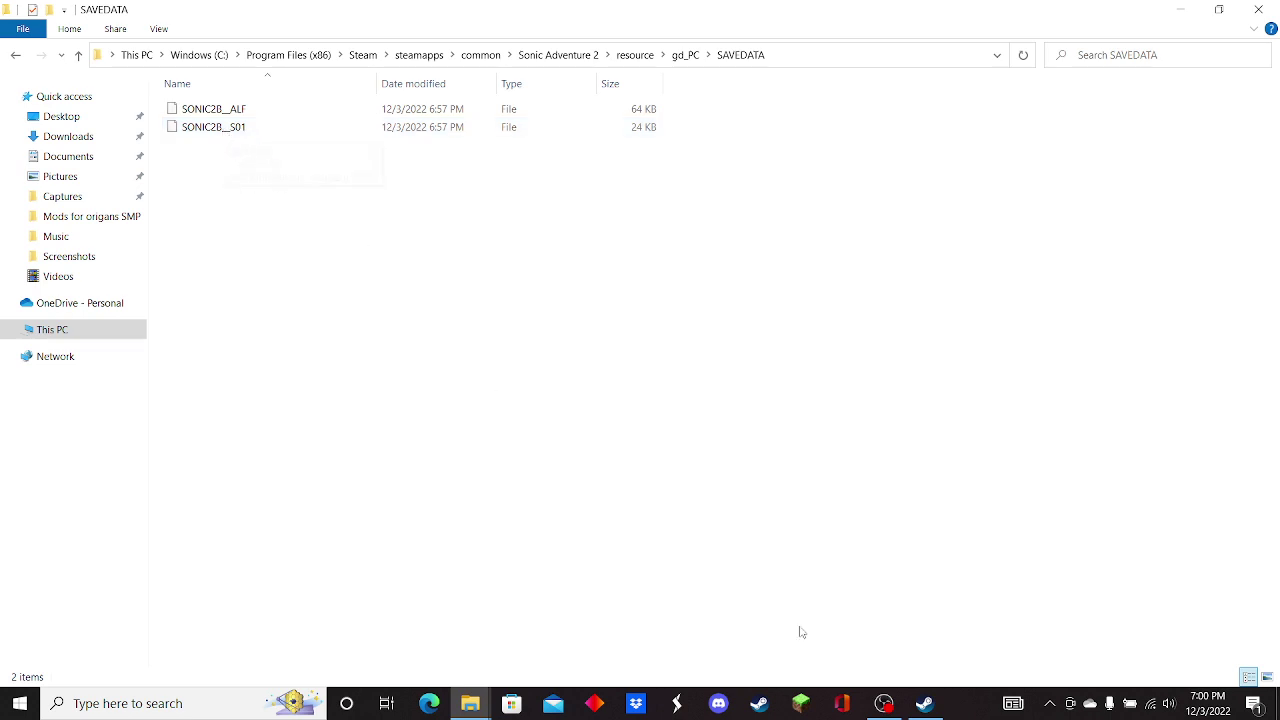
# - Switch to Steam, launch Sonic Adventure 2, and exit the game from its main menu
pyautogui.click(925, 704)
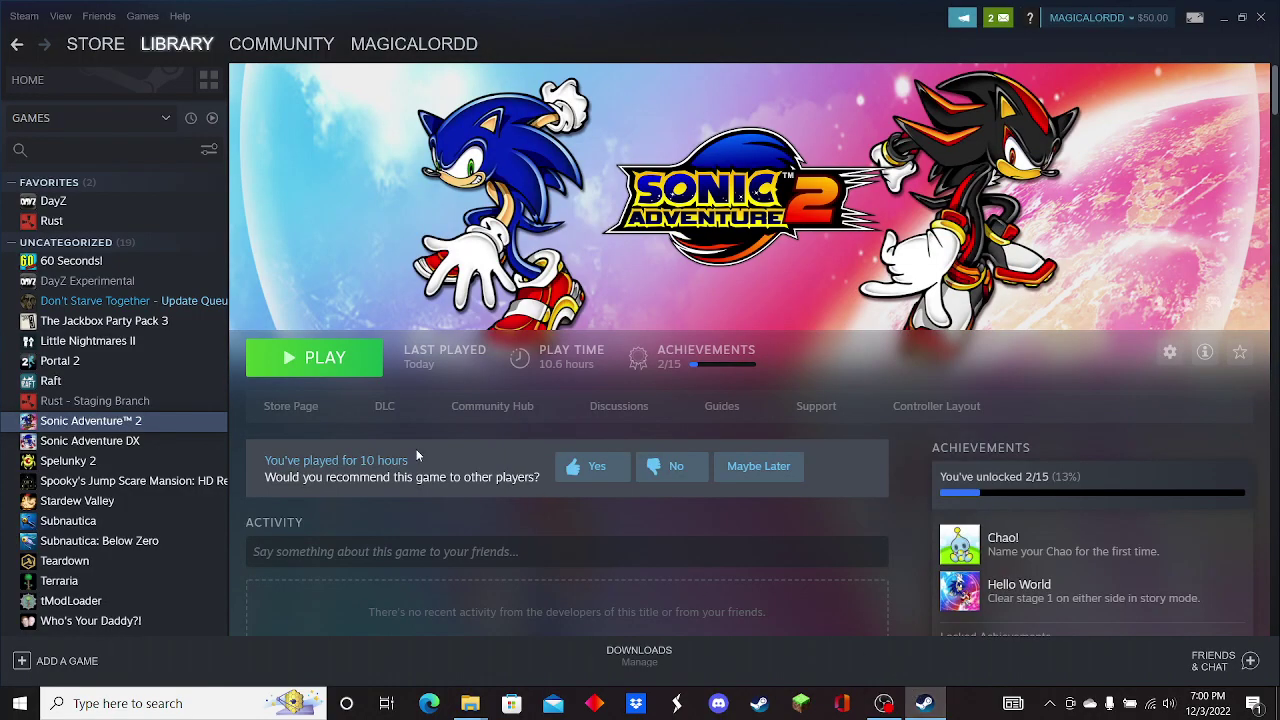
pyautogui.click(335, 359)
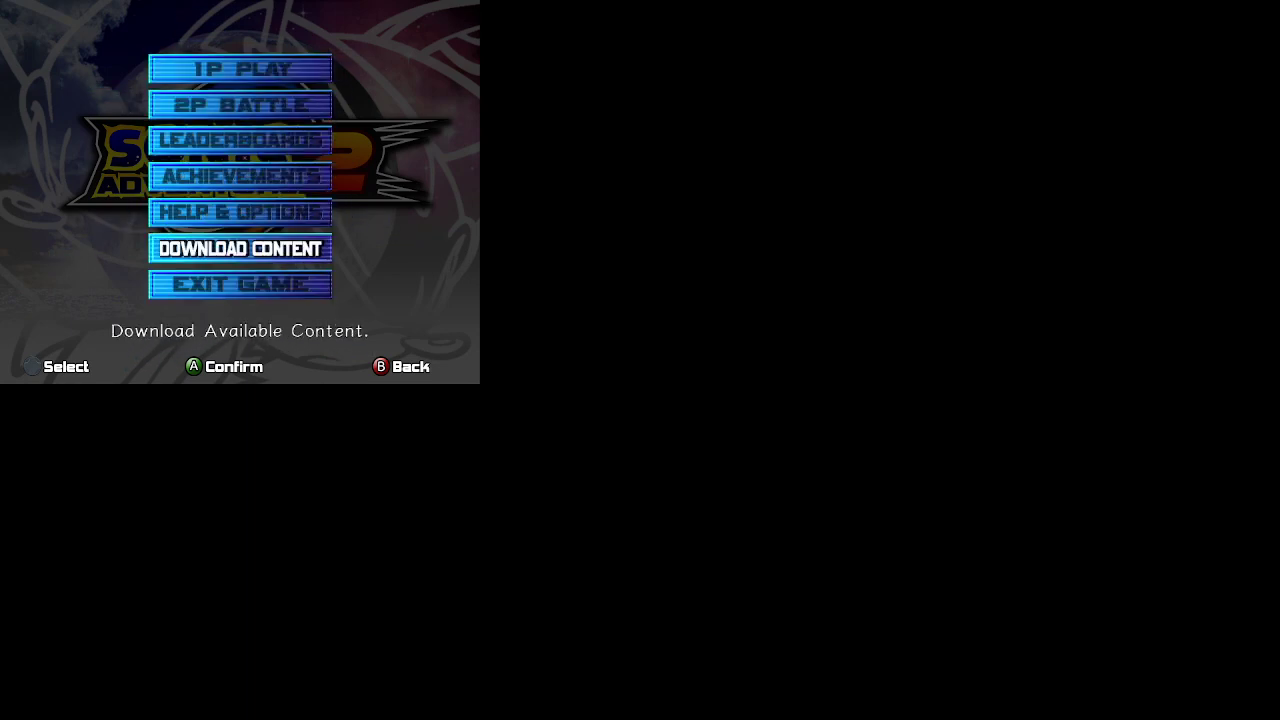
pyautogui.press('Down')
pyautogui.press('Return')
pyautogui.press('Left')
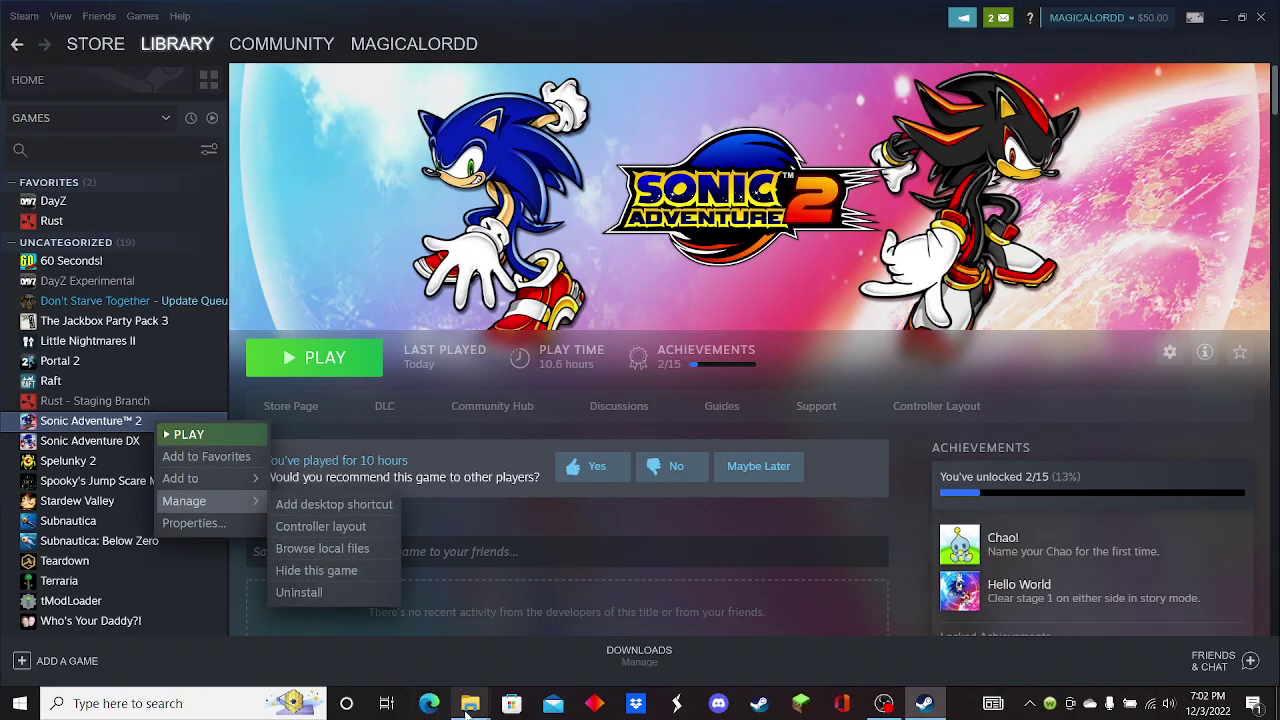
# - Return to the SAVEDATA folder in File Explorer and delete the SONIC2B__ALF file
pyautogui.moveTo(466, 708)
pyautogui.click(527, 658)
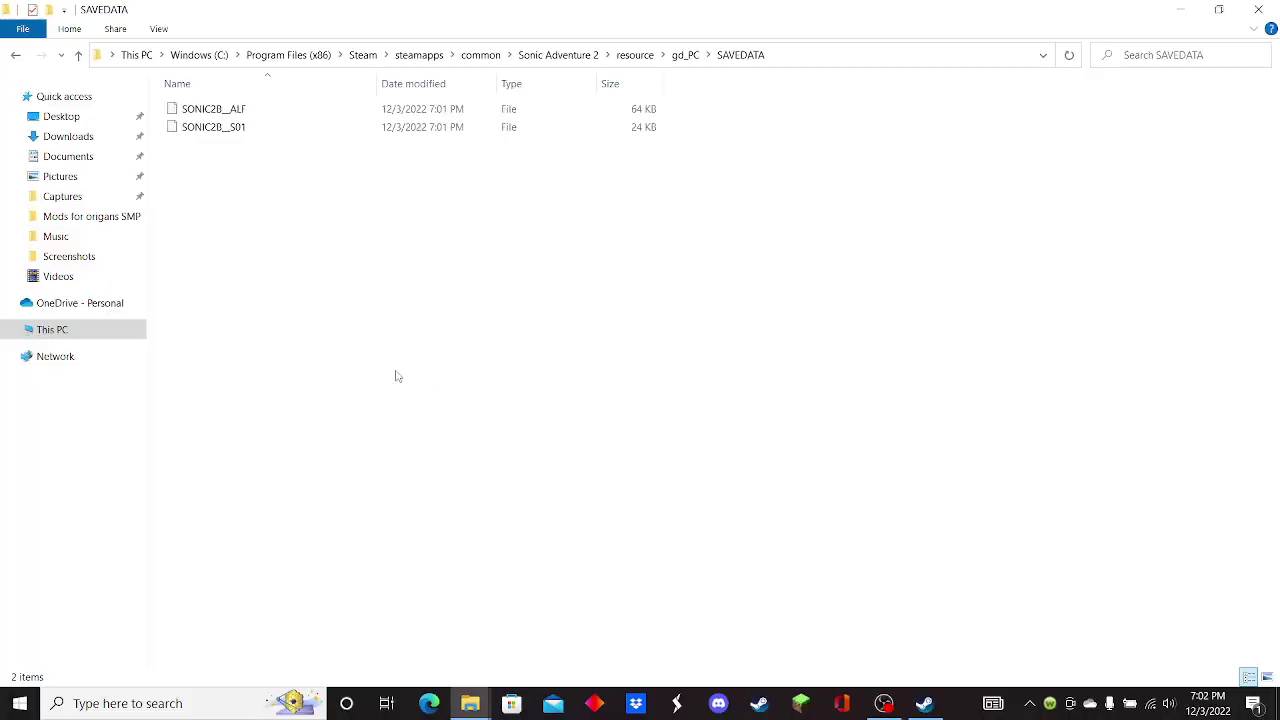
pyautogui.rightClick(209, 116)
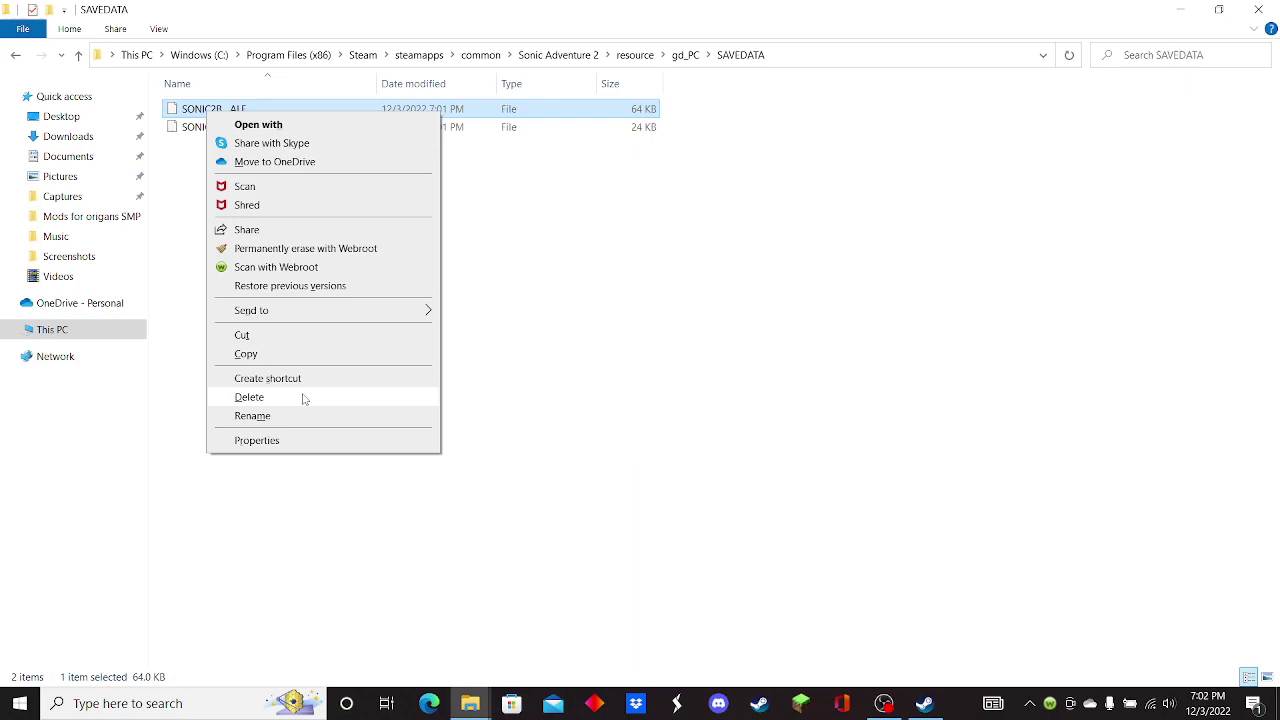
pyautogui.click(305, 399)
# - Relaunch Sonic Adventure 2 from Steam after the SONIC2B__ALF deletion, and choose Exit Game in its main menu
pyautogui.click(924, 703)
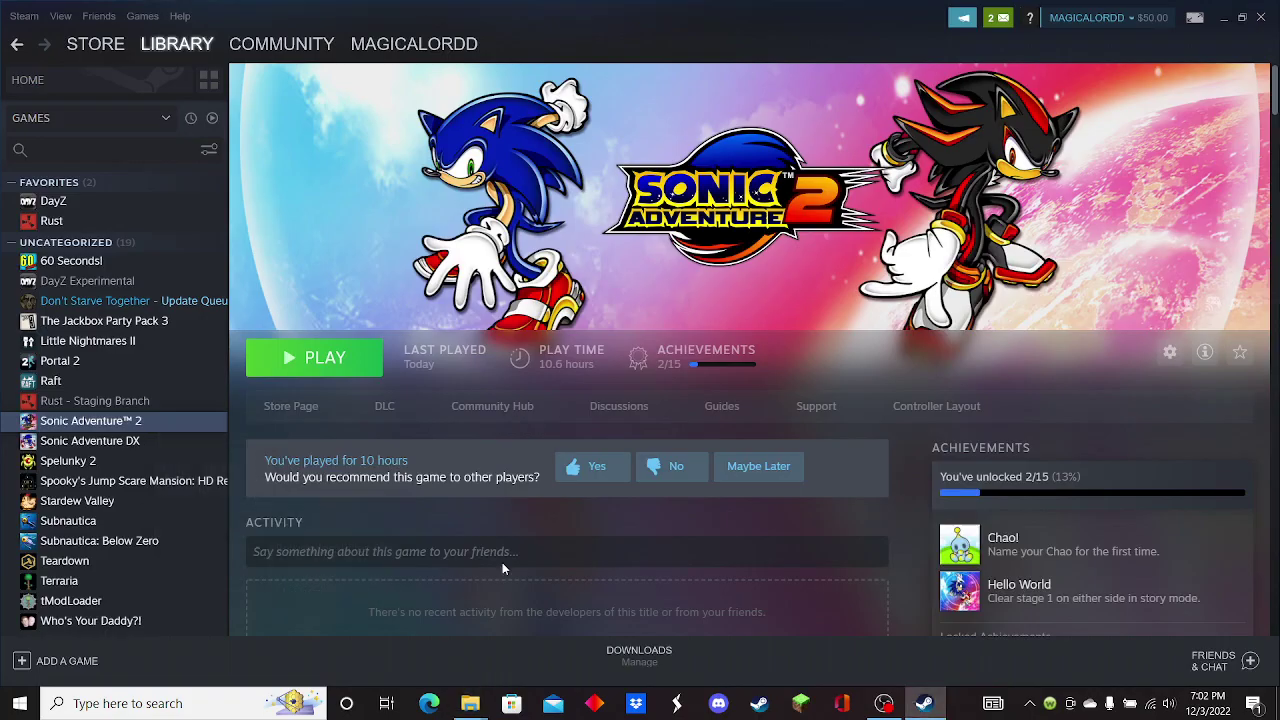
pyautogui.click(355, 357)
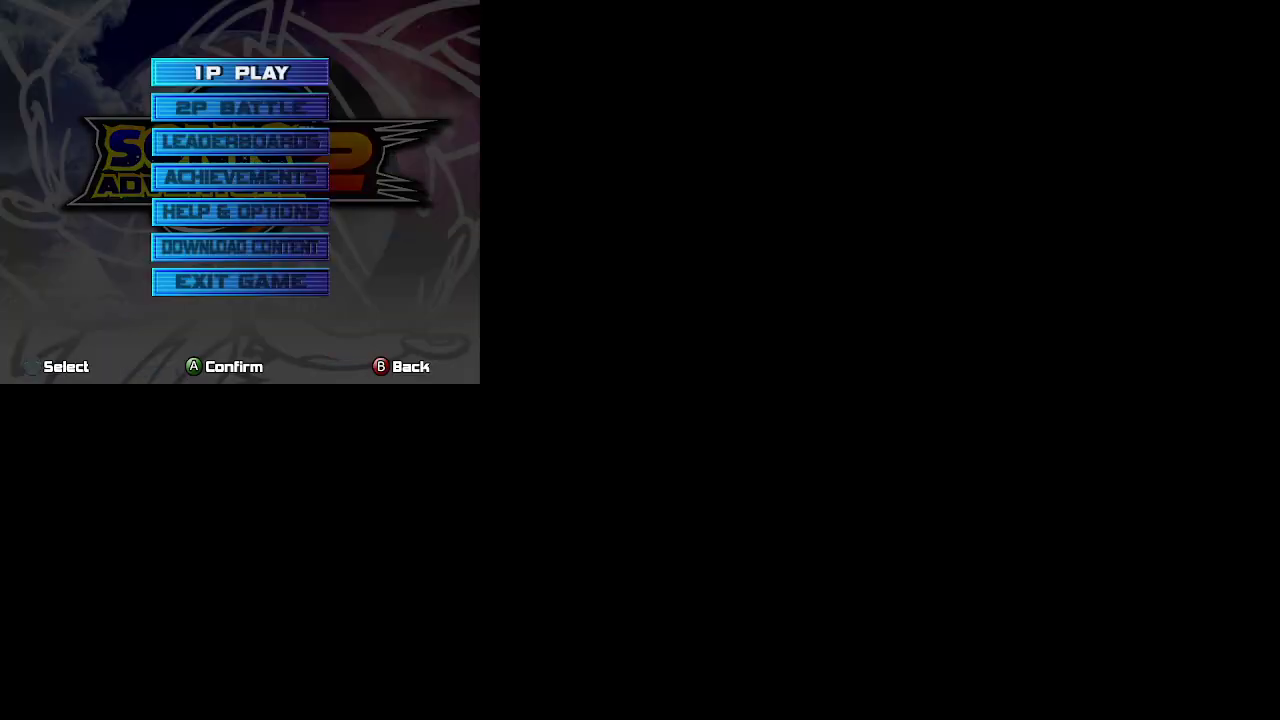
pyautogui.press('Down')
pyautogui.press('Down')
pyautogui.press('Down')
pyautogui.press('Down')
pyautogui.press('Down')
pyautogui.press('Down')
pyautogui.press('Return')
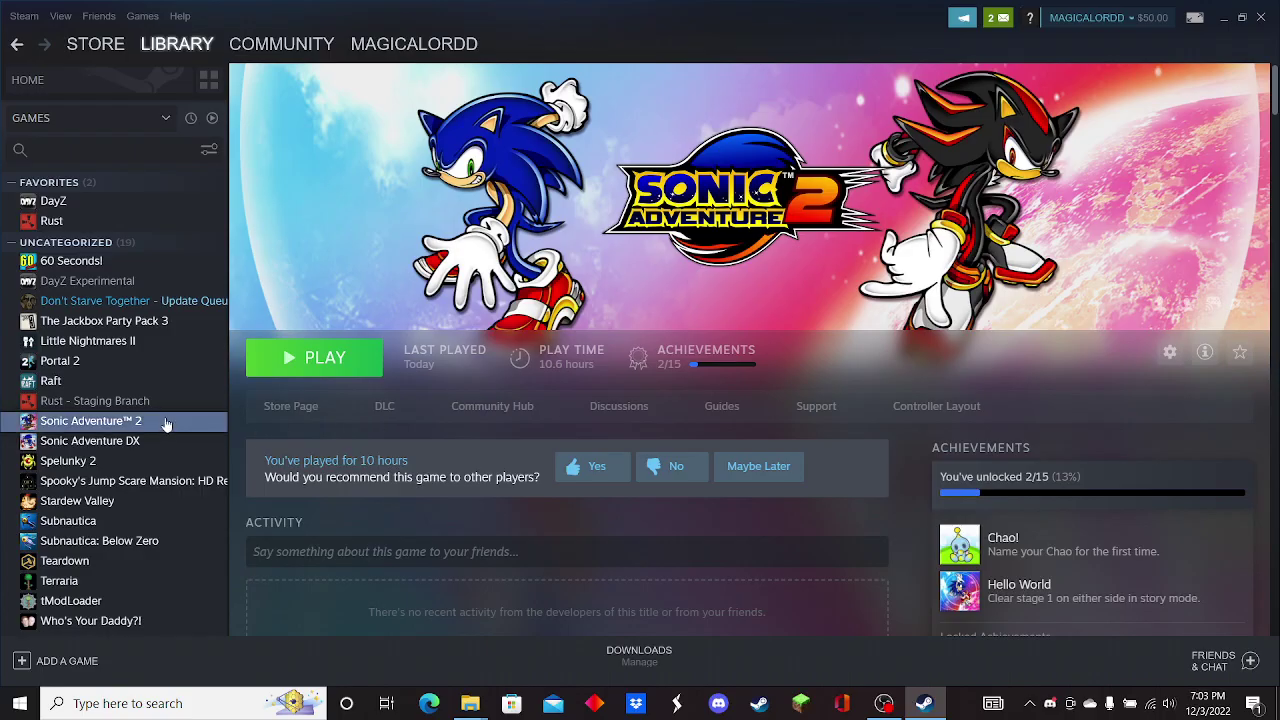
# - Reopen the SAVEDATA folder under resource > gd_PC from the local files of Sonic Adventure 2
pyautogui.rightClick(167, 424)
pyautogui.moveTo(210, 497)
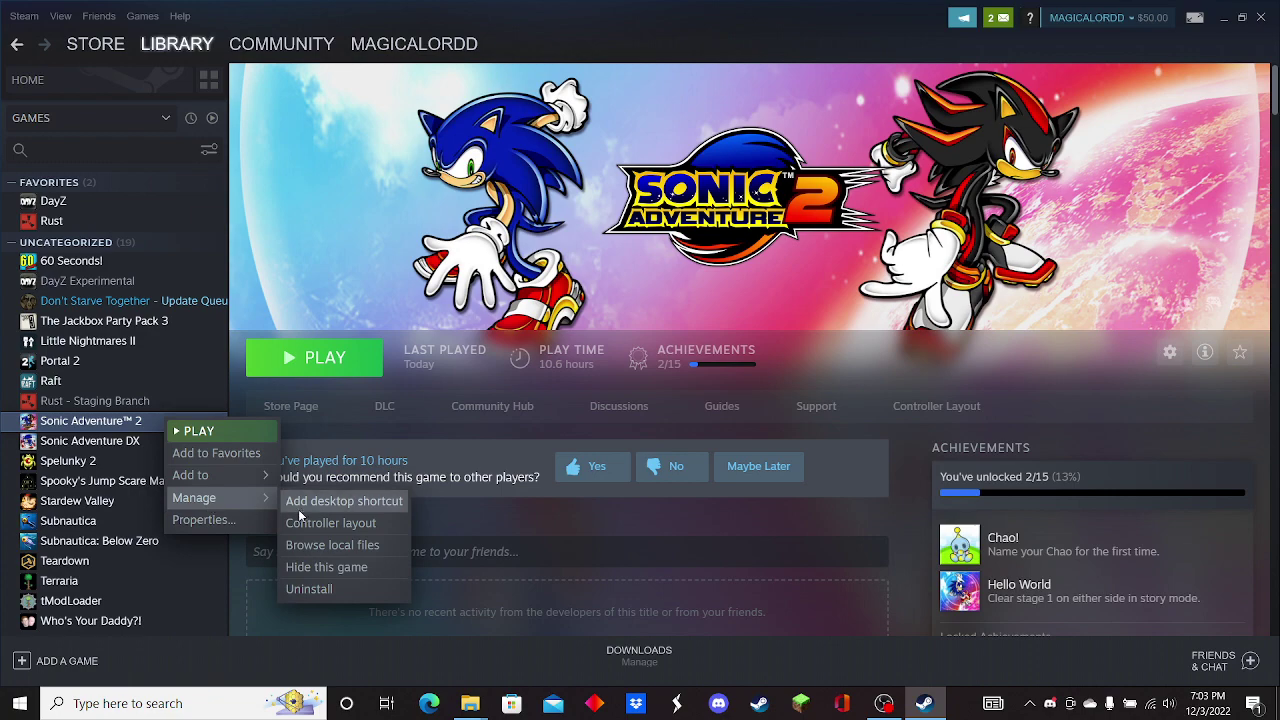
pyautogui.click(316, 549)
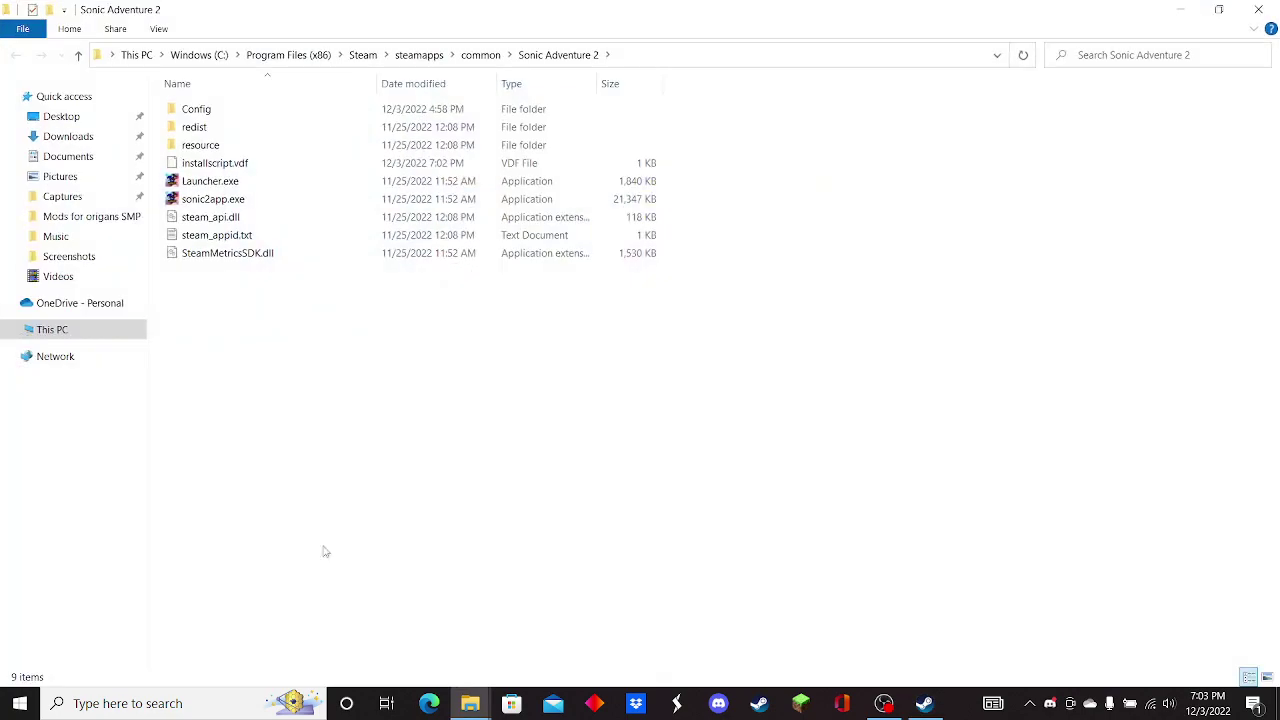
pyautogui.doubleClick(237, 147)
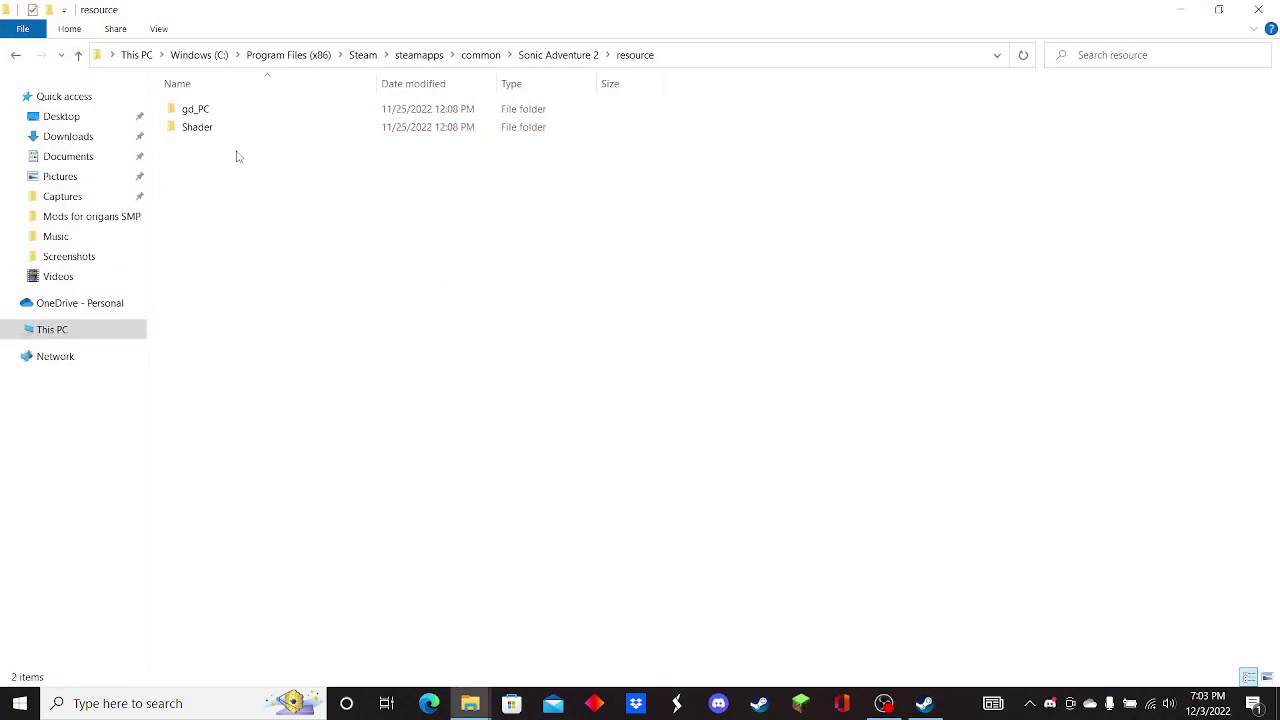
pyautogui.doubleClick(217, 113)
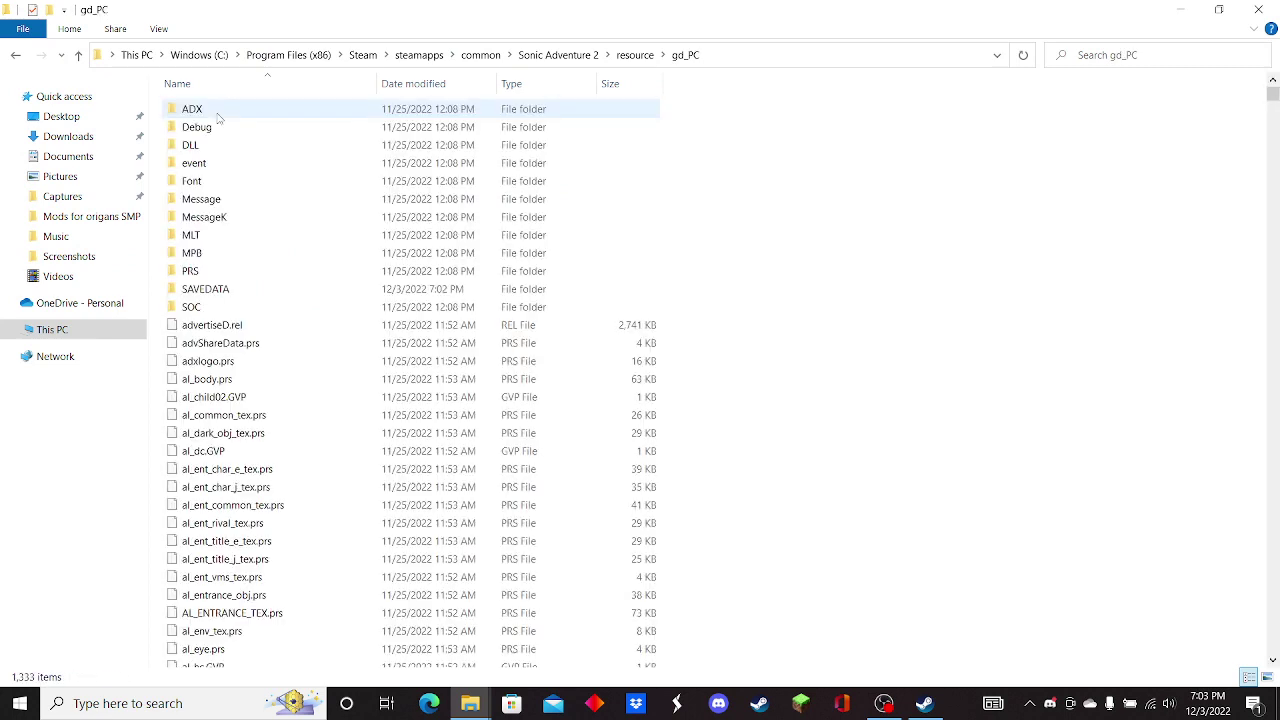
pyautogui.doubleClick(215, 289)
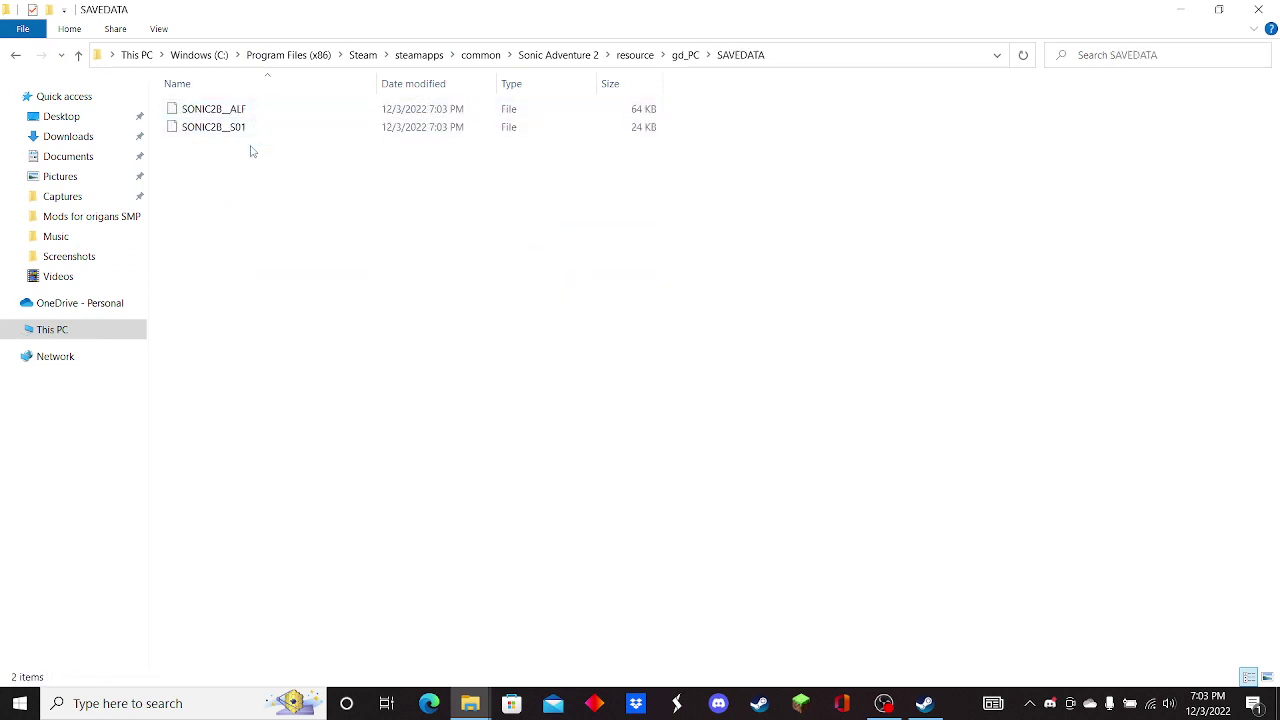
# - Delete both save files, SONIC2B__ALF and SONIC2B__S01, from the SAVEDATA folder
pyautogui.moveTo(252, 151); pyautogui.dragTo(251, 114)
pyautogui.rightClick(259, 107)
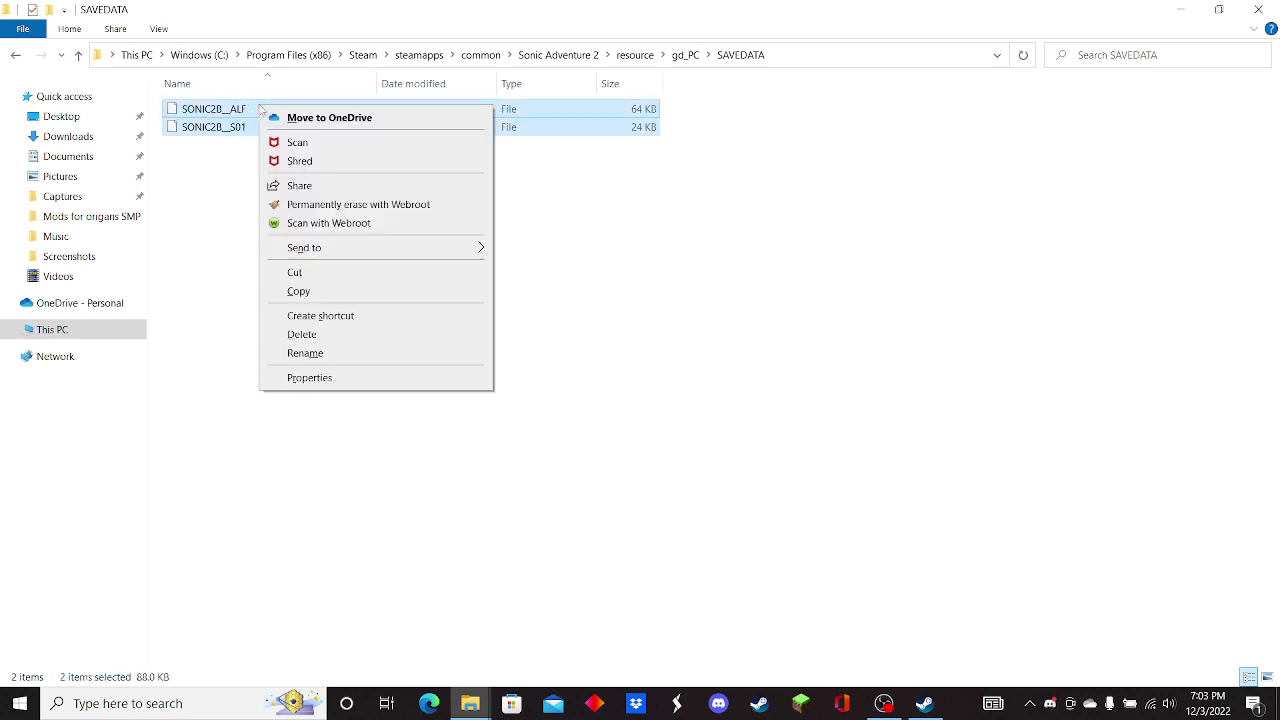
pyautogui.click(305, 334)
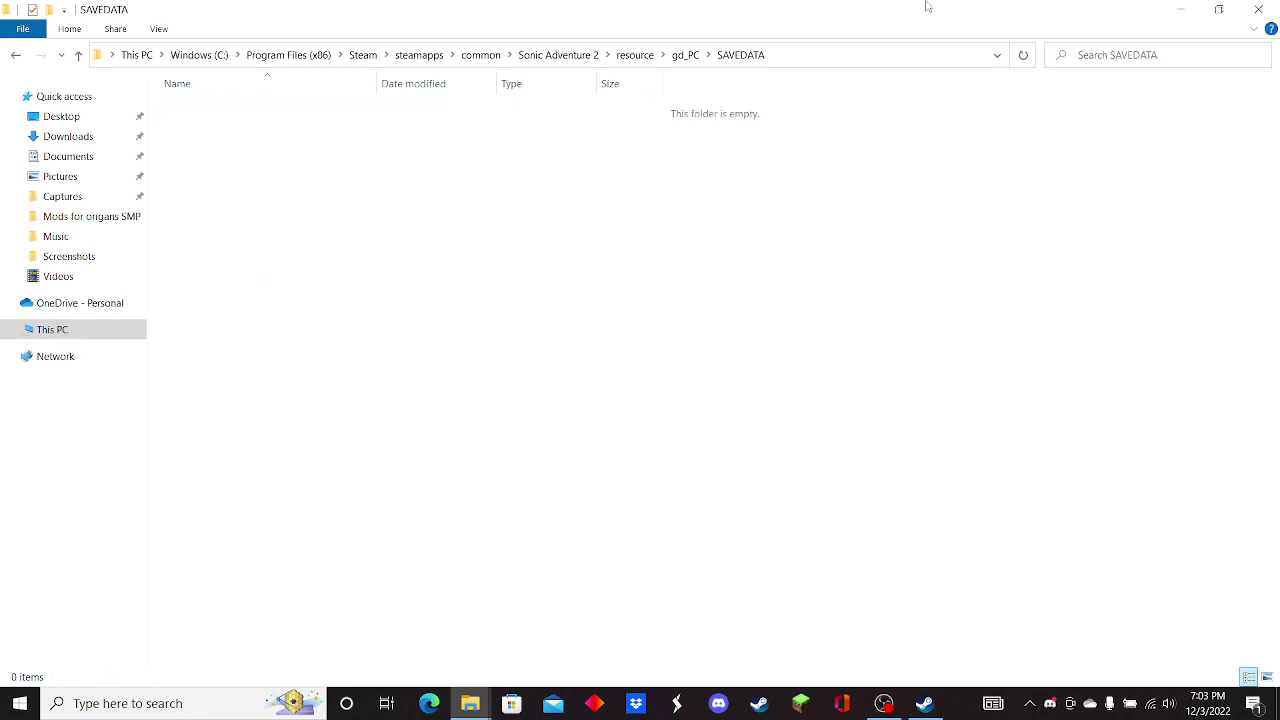
# - Close the SAVEDATA folder window and launch Sonic Adventure 2 from the Steam library
pyautogui.click(1258, 9)
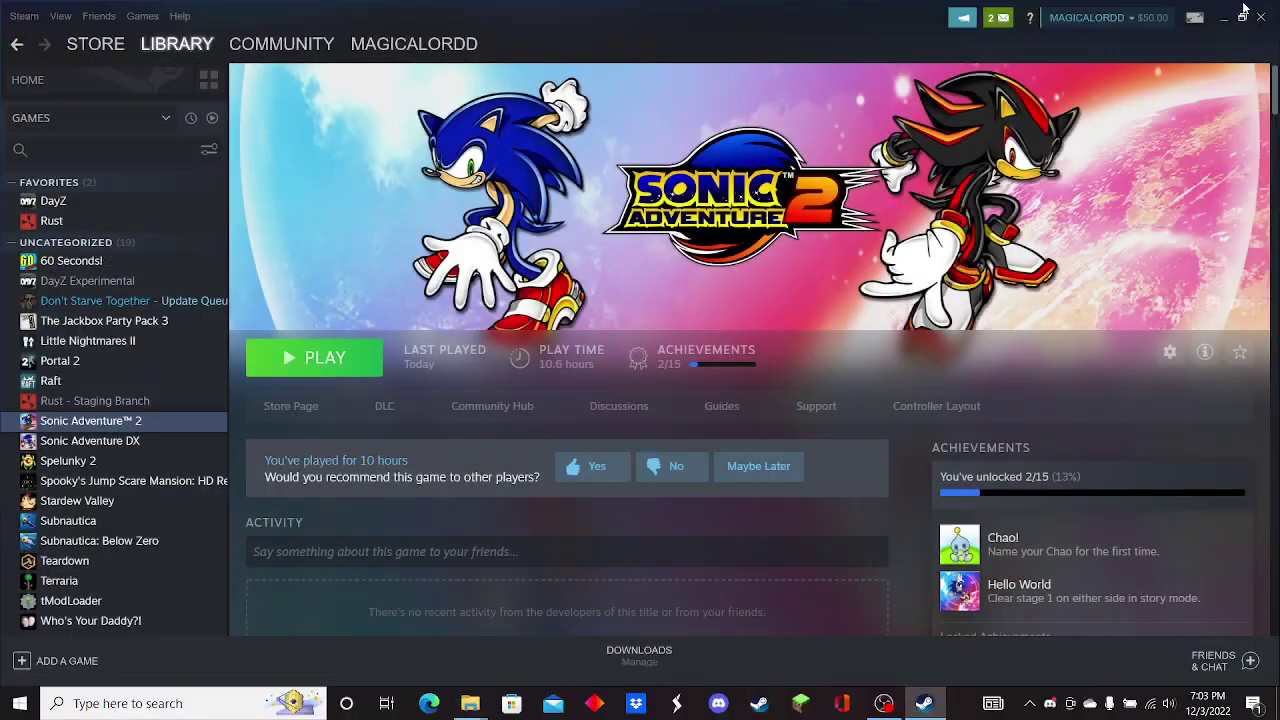
pyautogui.click(364, 368)
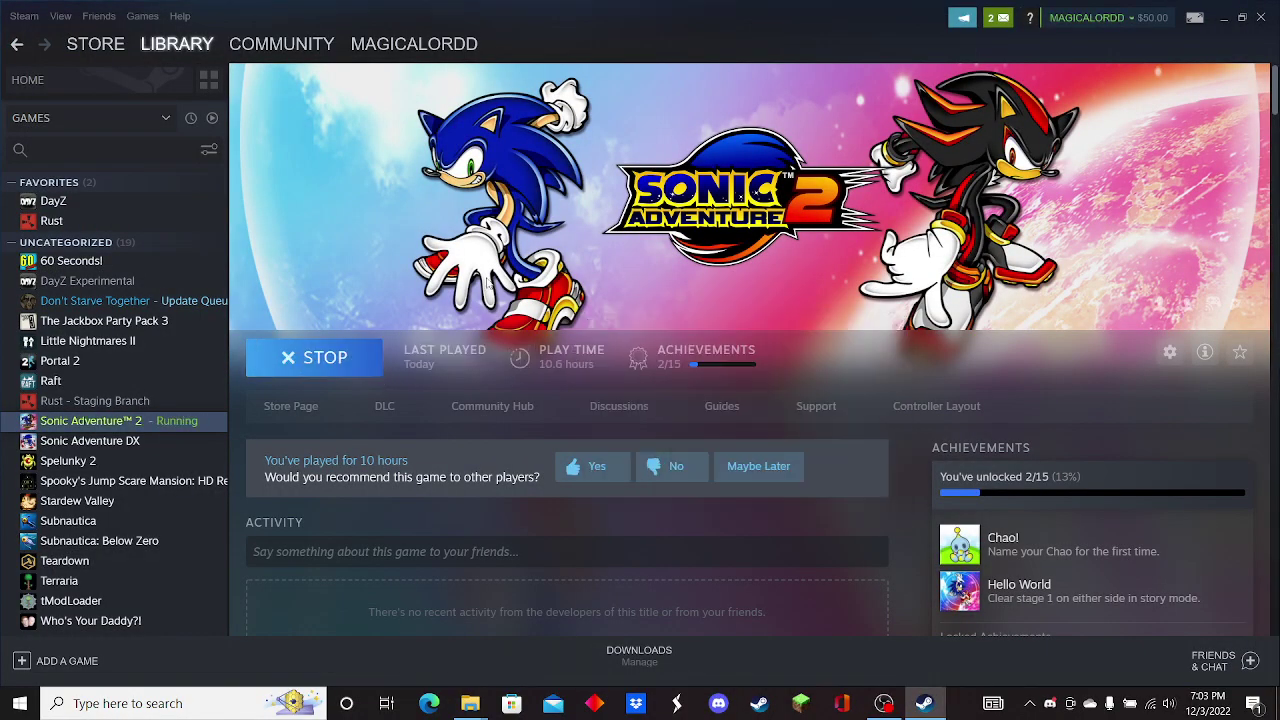